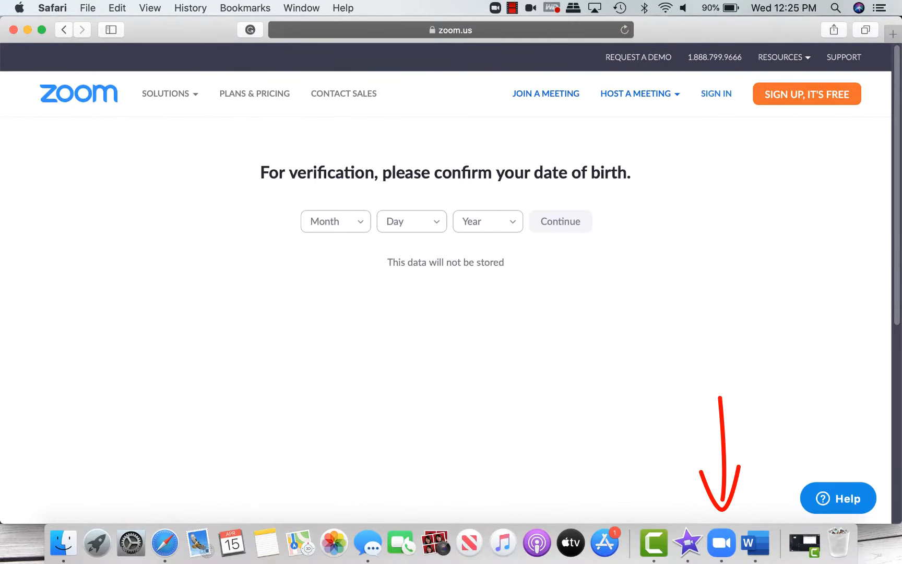
Switch to the Zoom desktop app and set up a scheduled meeting with the topic "Zoom Demo" and a 4:00 PM start time
click(721, 543)
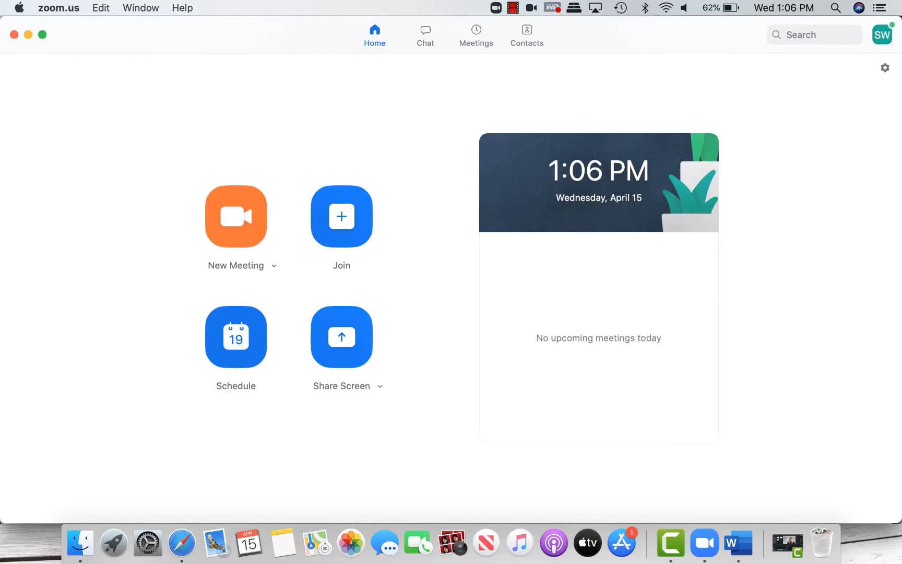
click(237, 332)
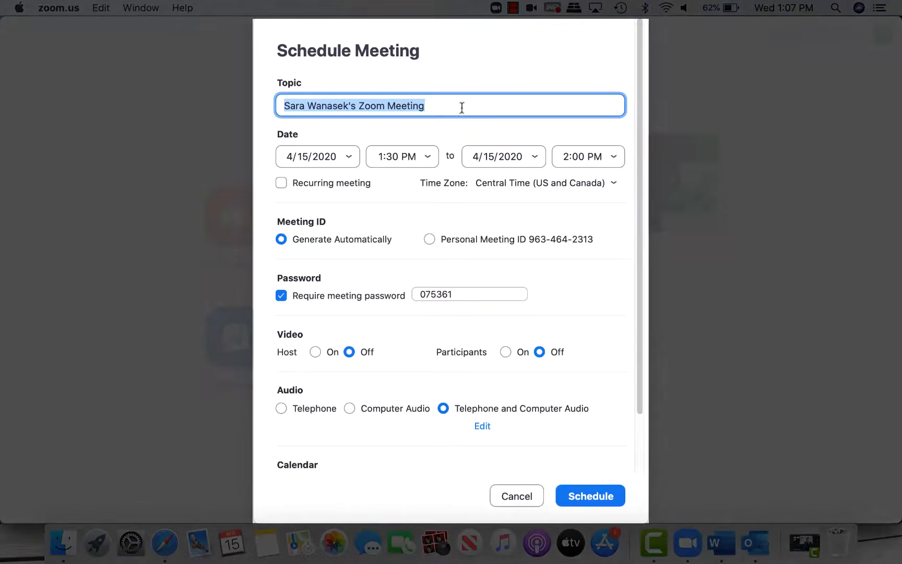
key(BackSpace)
text(Zoom Demo)
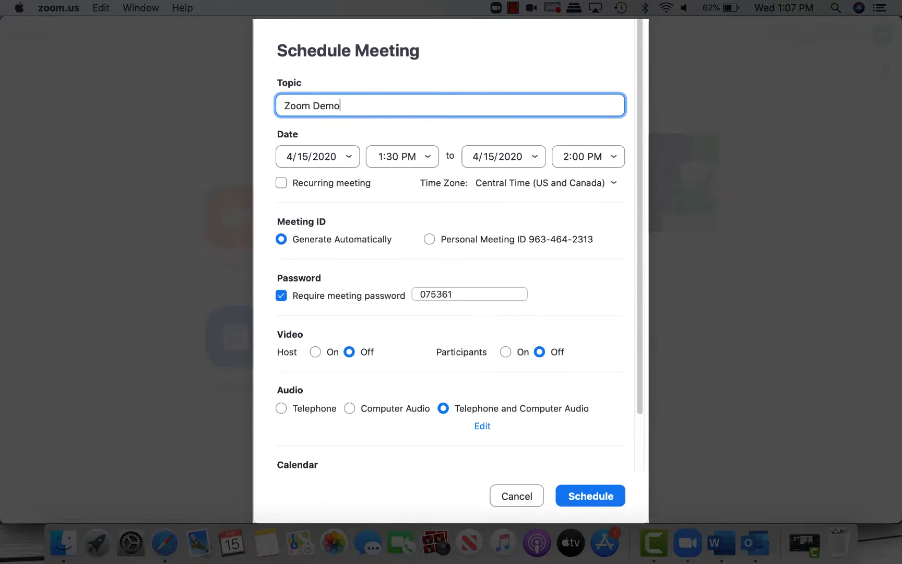
click(426, 155)
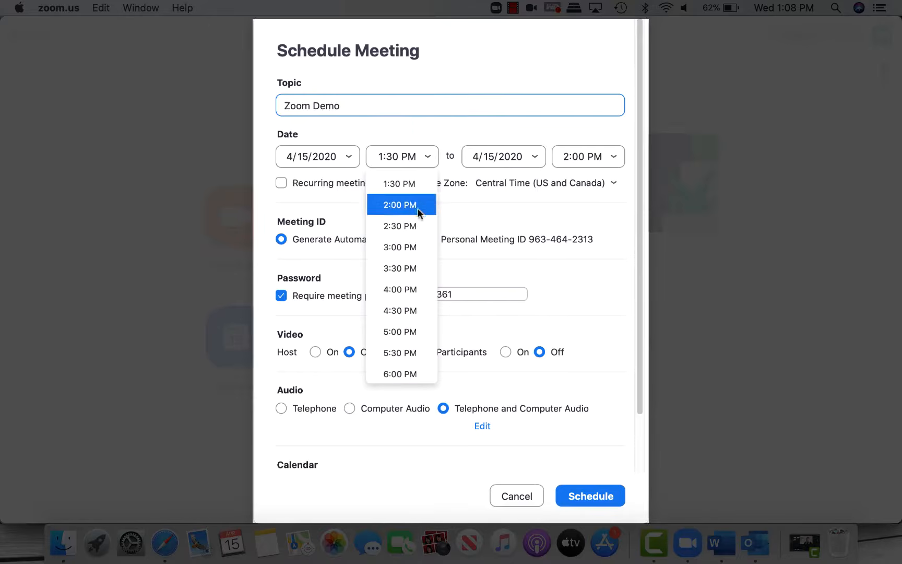
click(417, 285)
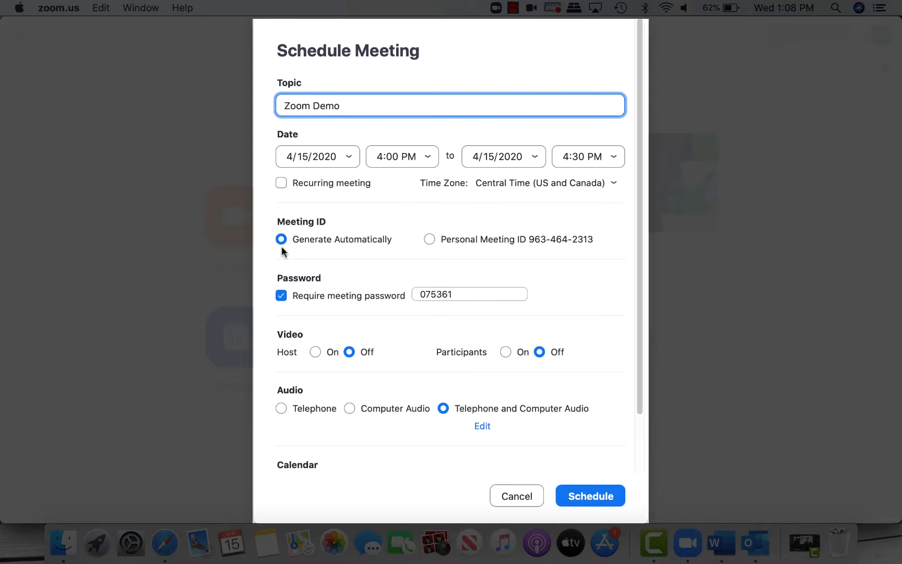
Try turning on the host and participant video for the scheduled meeting, then set both back to off
scroll(282, 251, down, 2)
scroll(282, 252, down, 3)
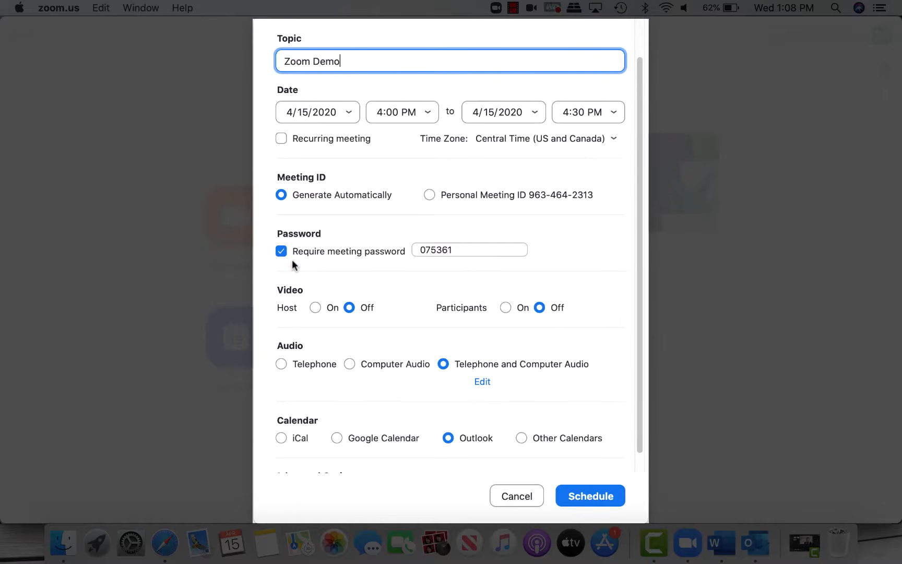
scroll(292, 259, down, 1)
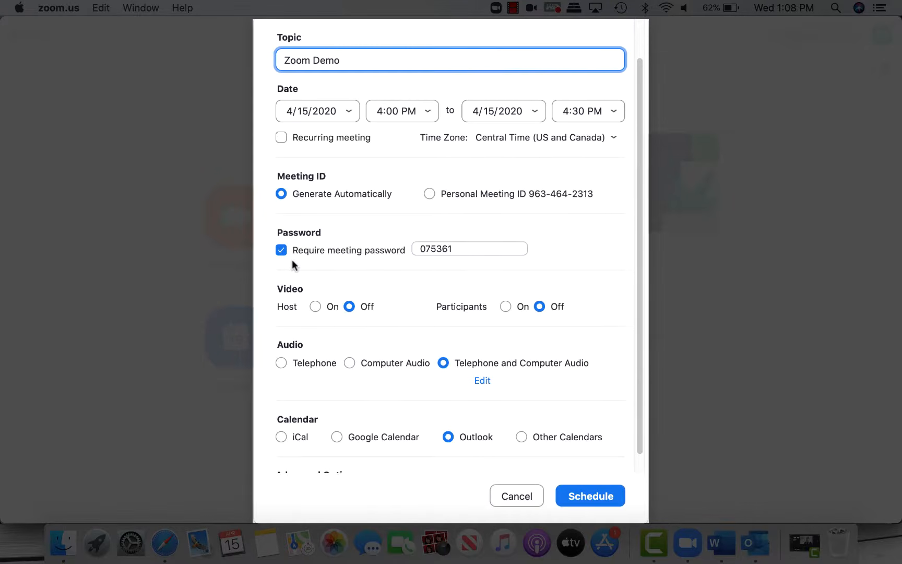
scroll(291, 259, down, 3)
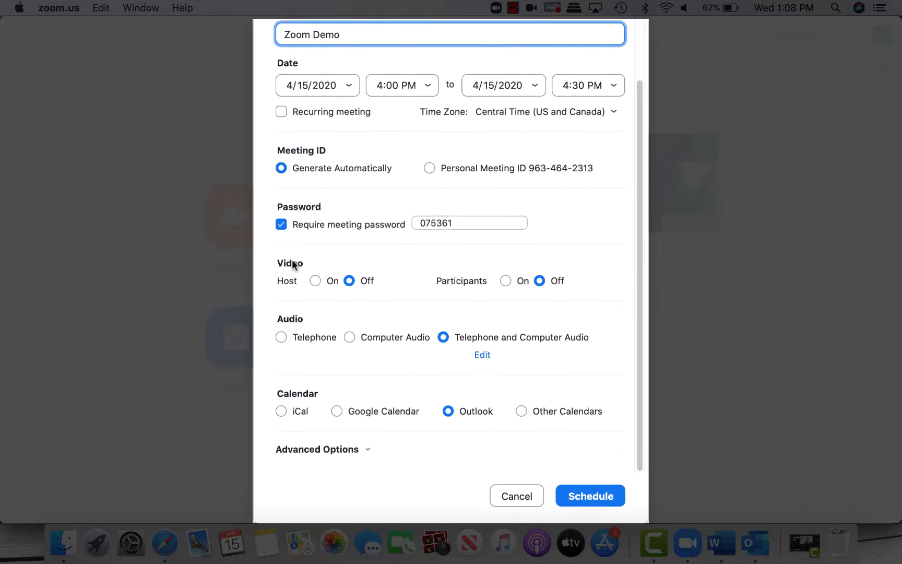
scroll(294, 265, up, 1)
click(316, 287)
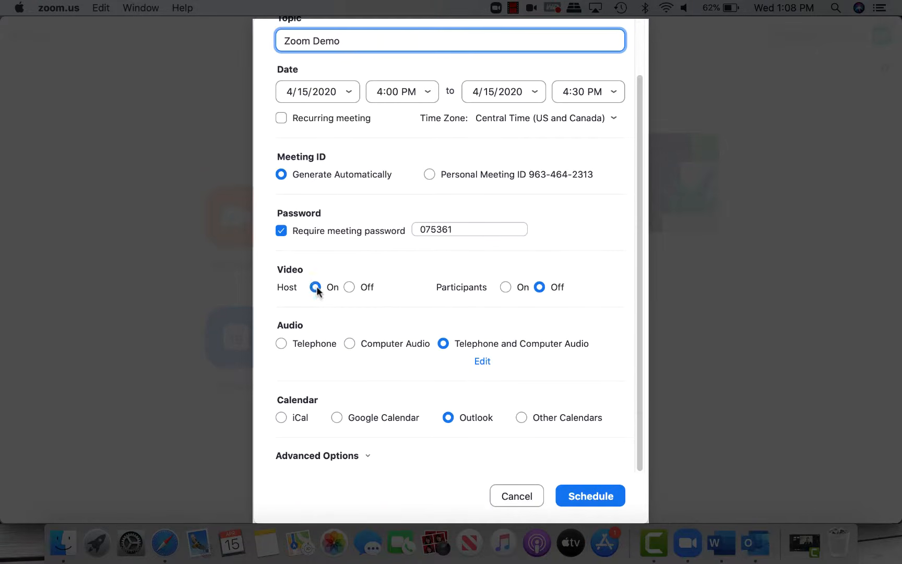
click(348, 287)
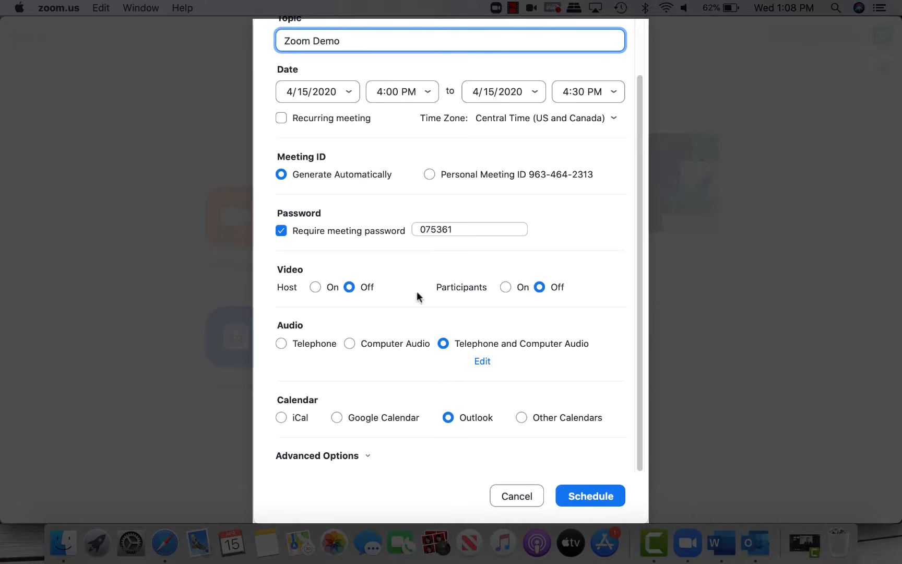
click(504, 286)
click(543, 287)
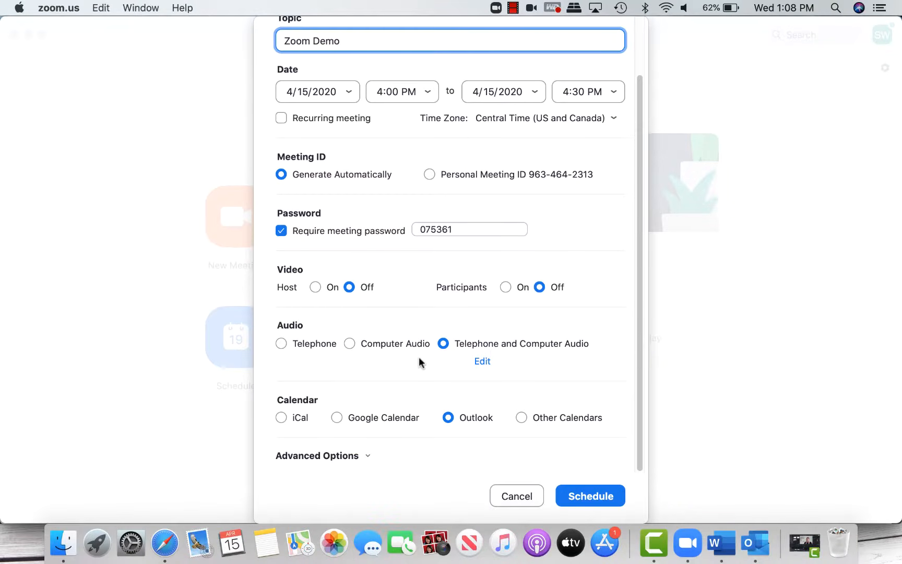
Check the advanced options of the Zoom Demo meeting and schedule it
click(366, 454)
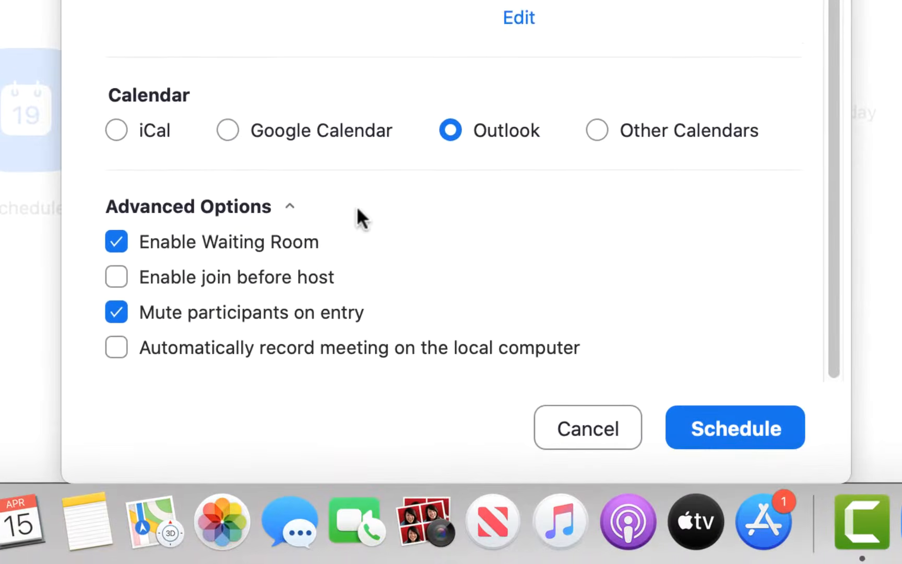
scroll(420, 395, down, 1)
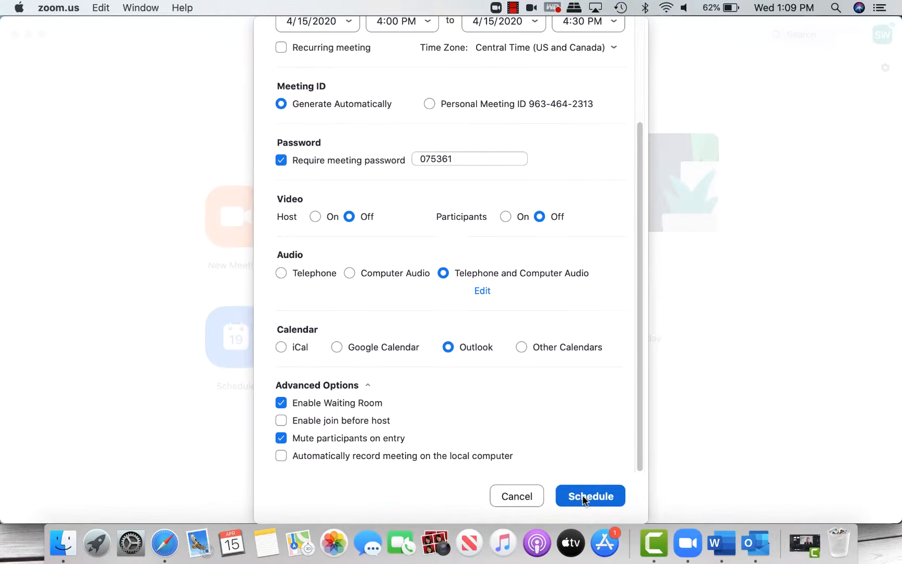
click(618, 497)
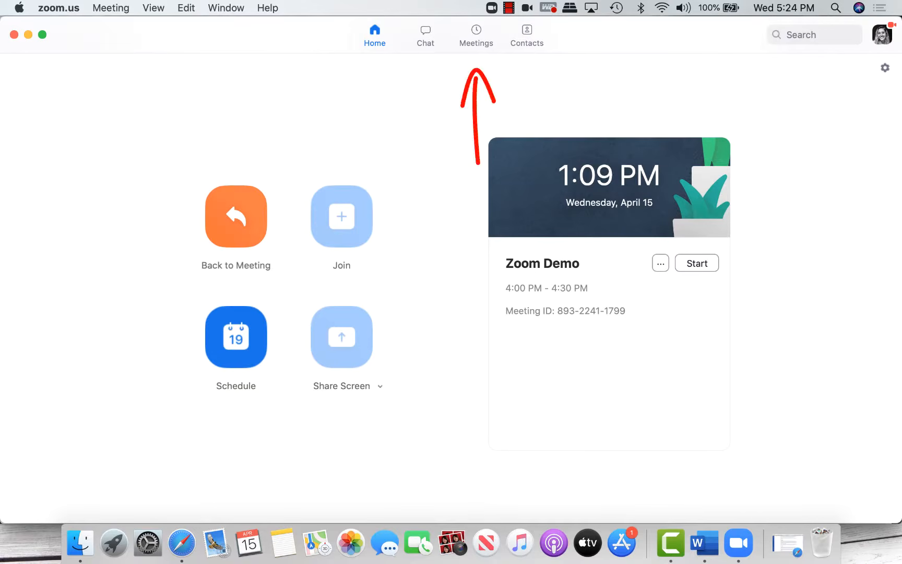
Copy the invitation of the personal meeting from the list of upcoming meetings
click(476, 36)
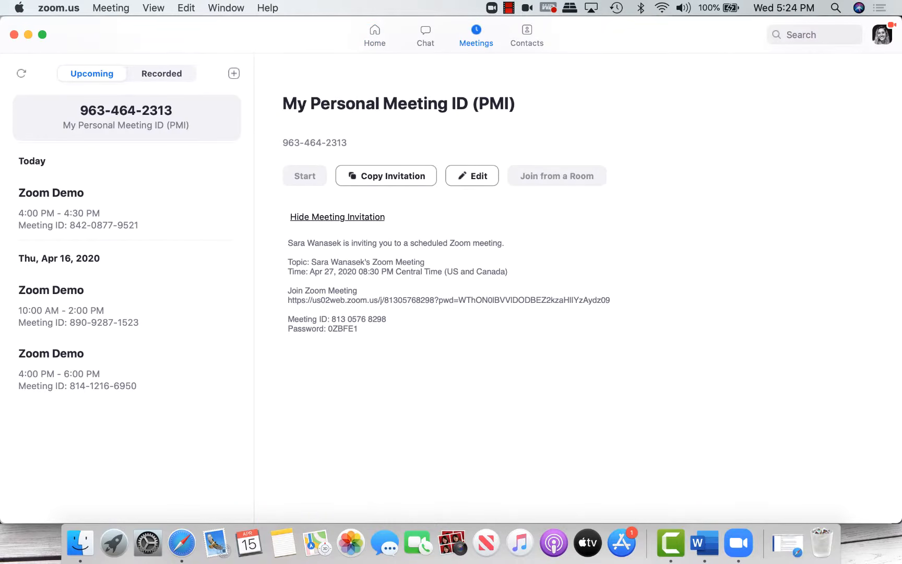
click(386, 176)
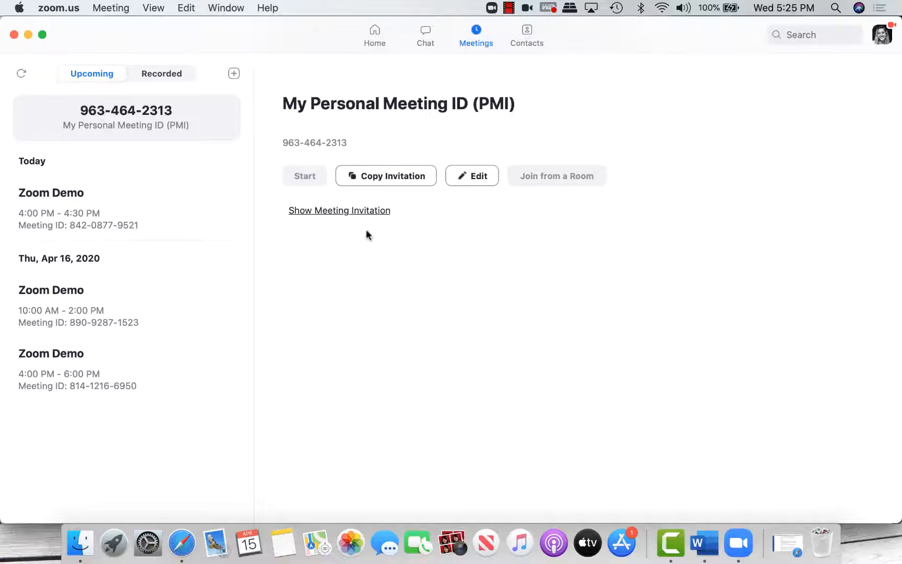
Switch to Safari and open the page for joining a meeting on zoom.us
click(181, 543)
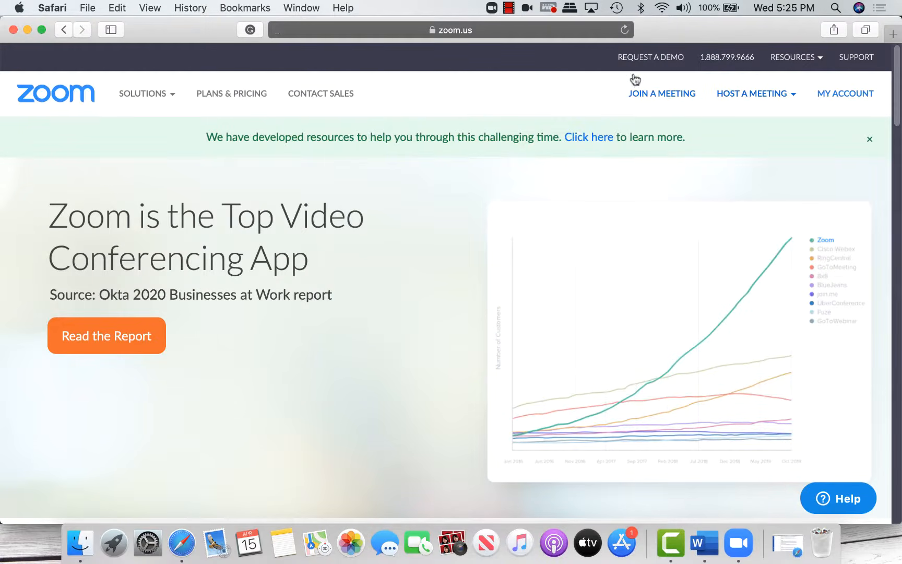
click(670, 102)
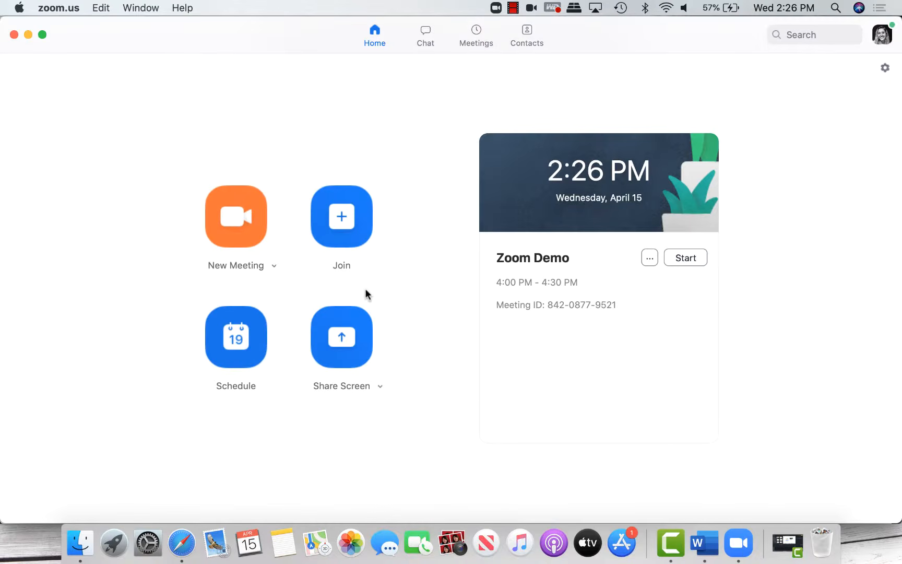
Start the Zoom Demo meeting, enabling automatic computer audio for joining meetings and joining with computer audio
click(687, 257)
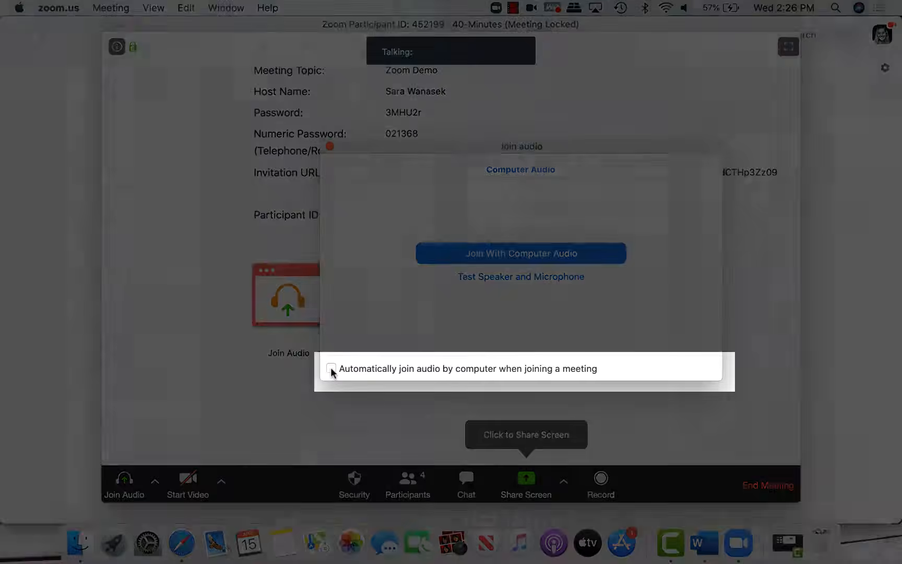
click(331, 368)
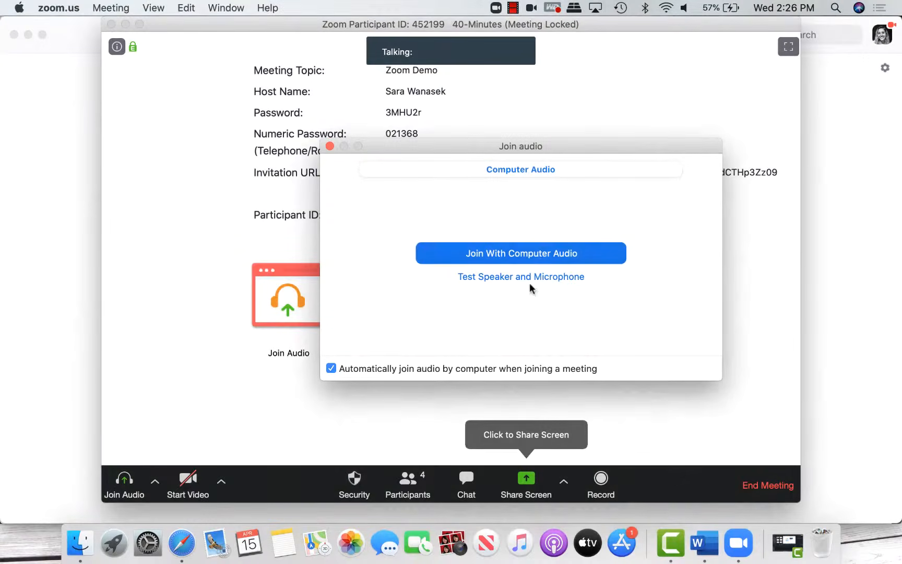
click(541, 254)
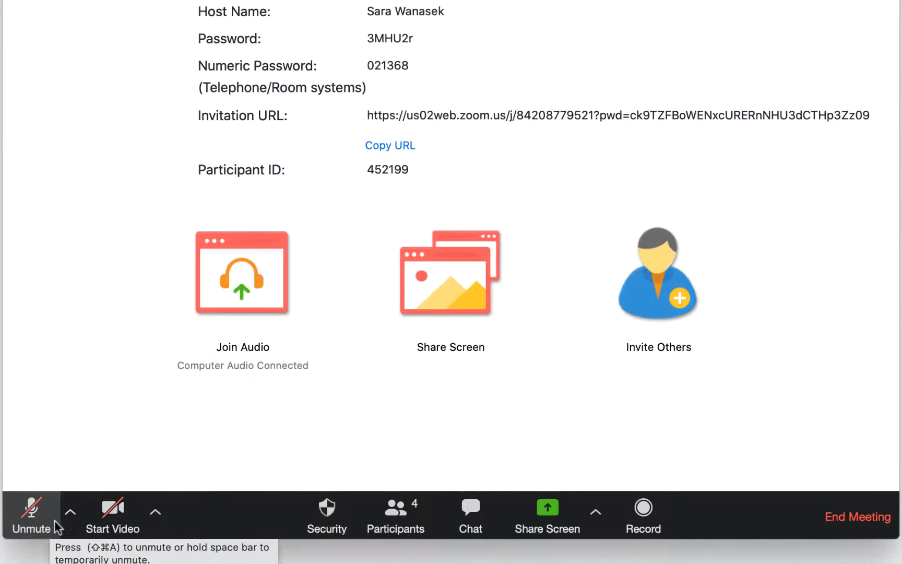
Review the microphone and speaker choices and the camera options of the meeting
click(70, 527)
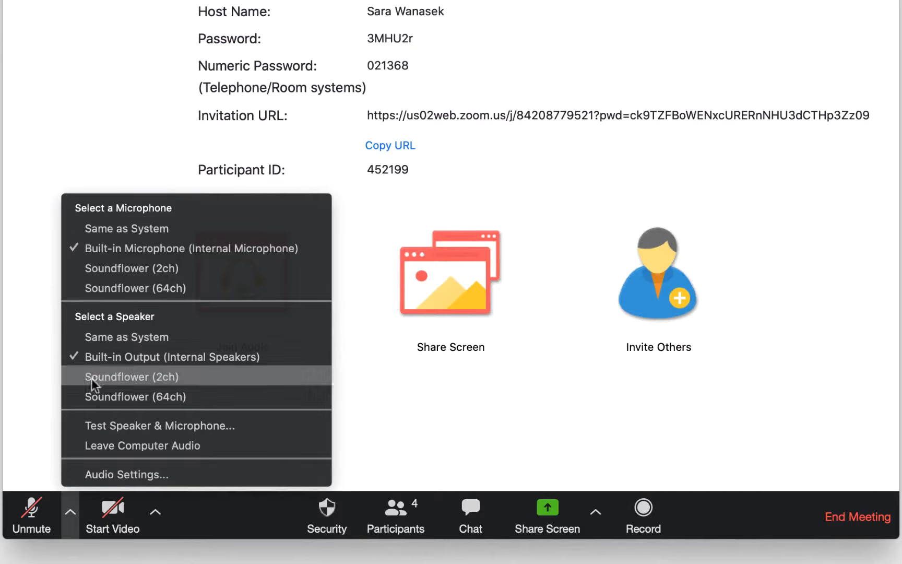
click(155, 515)
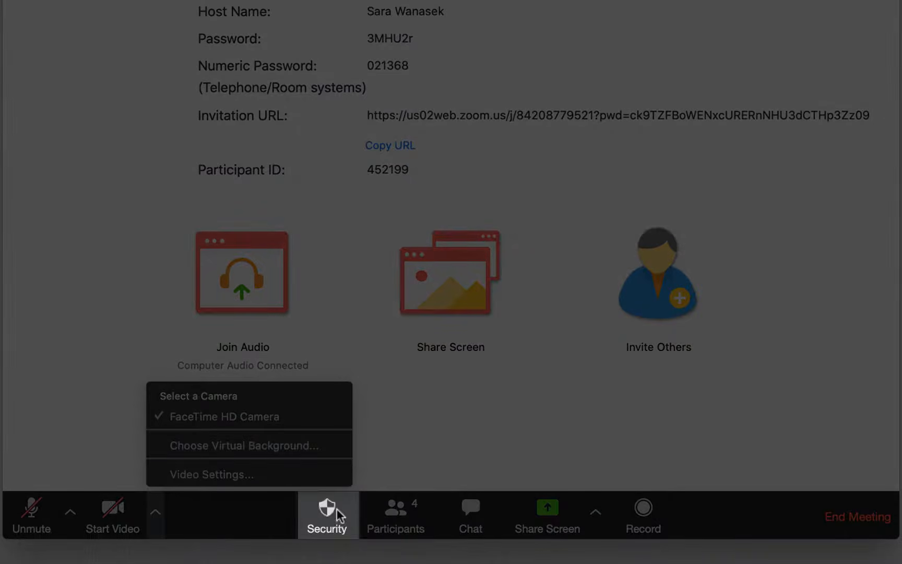
Lock the meeting through its security options
click(337, 509)
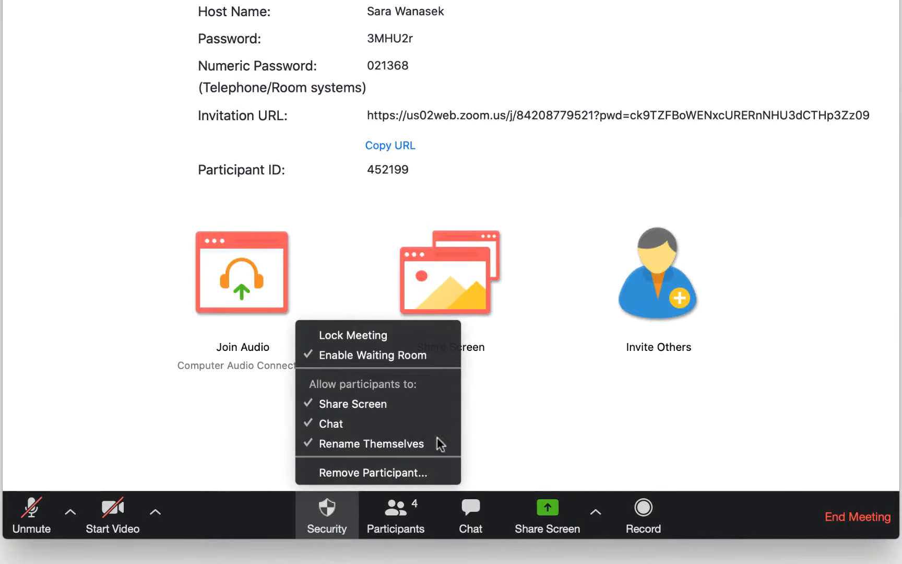
click(440, 334)
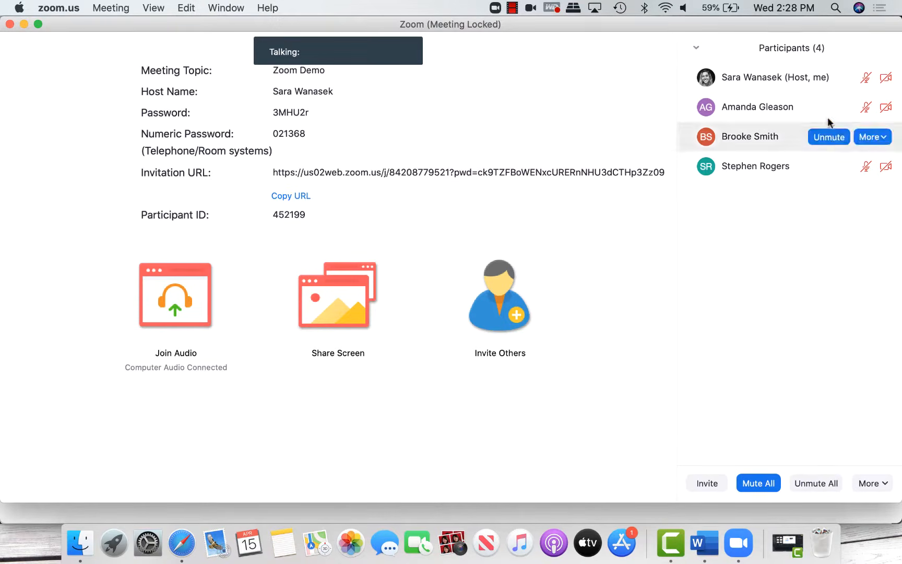
Allow participants to unmute themselves in the meeting's participant options
mouse_move(864, 142)
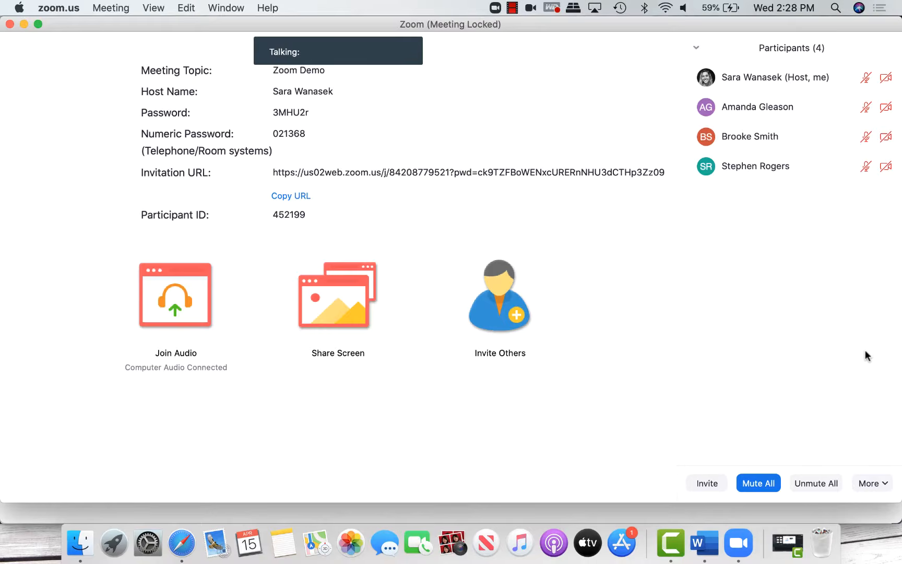
click(884, 485)
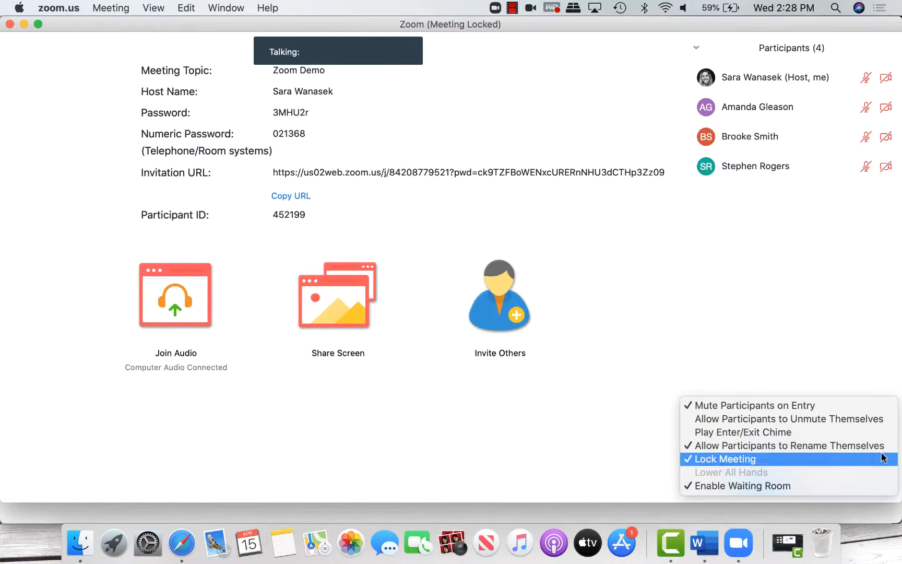
click(879, 424)
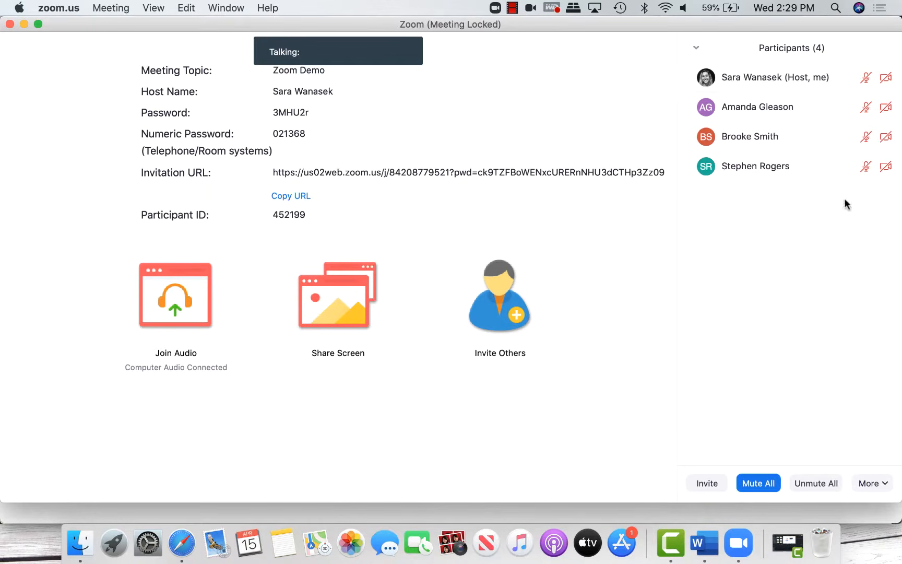
mouse_move(510, 481)
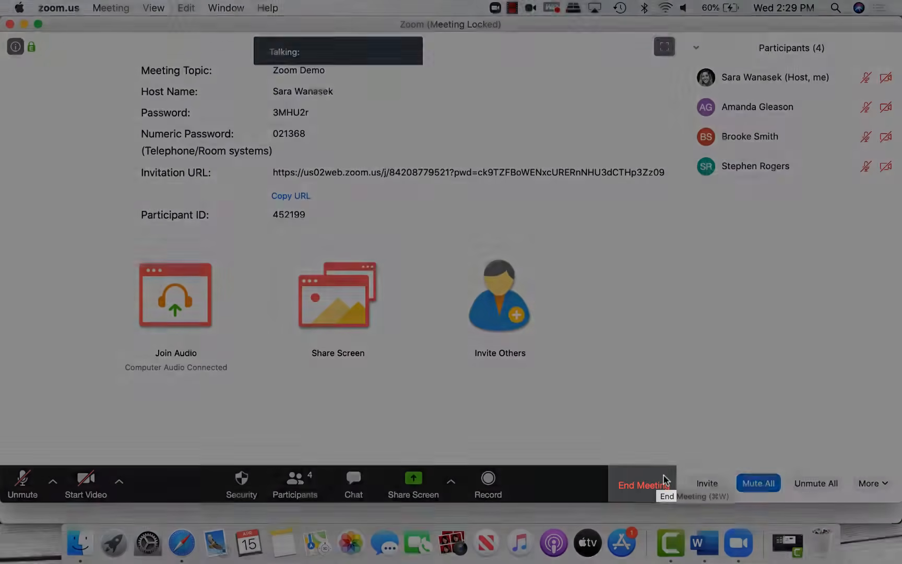
click(671, 475)
click(408, 311)
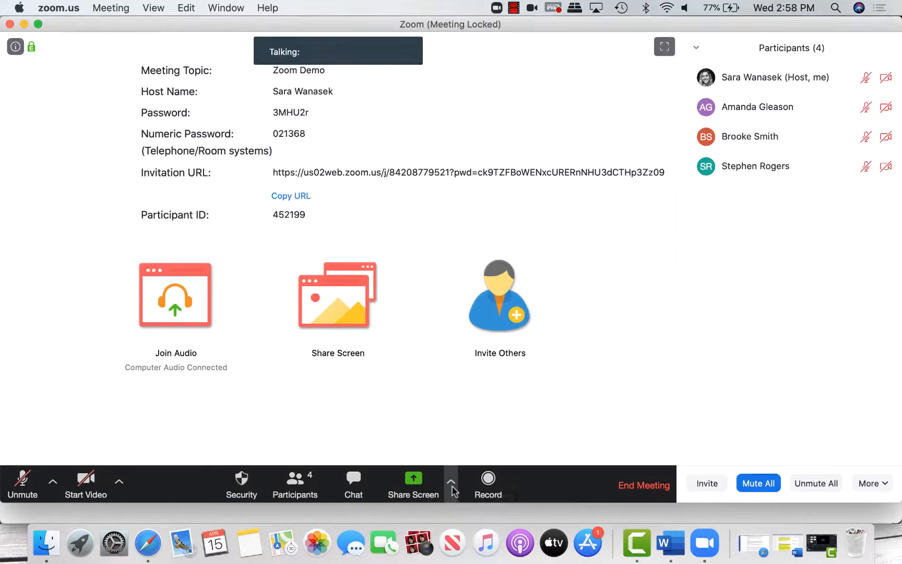
Restrict screen sharing to Only Host in the advanced sharing options and close them
click(451, 482)
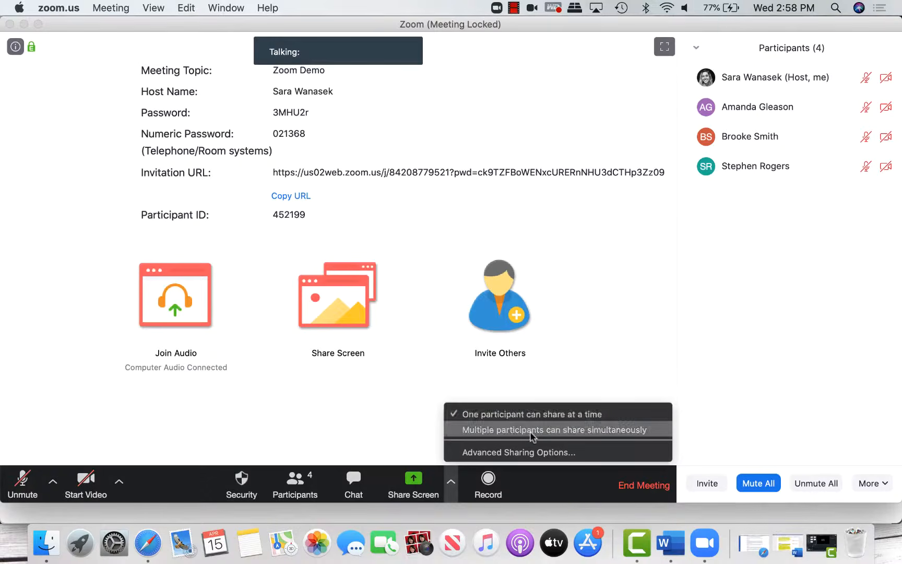
click(540, 452)
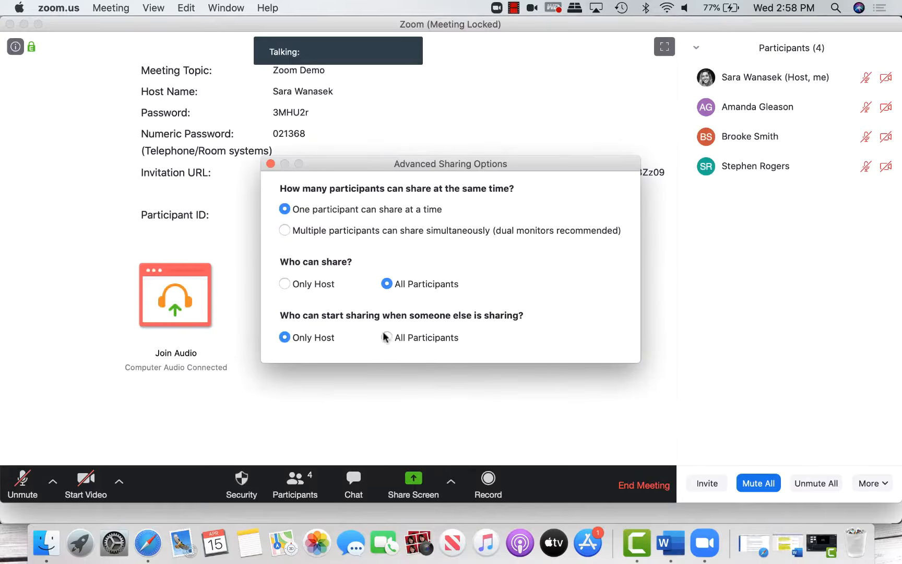
click(298, 284)
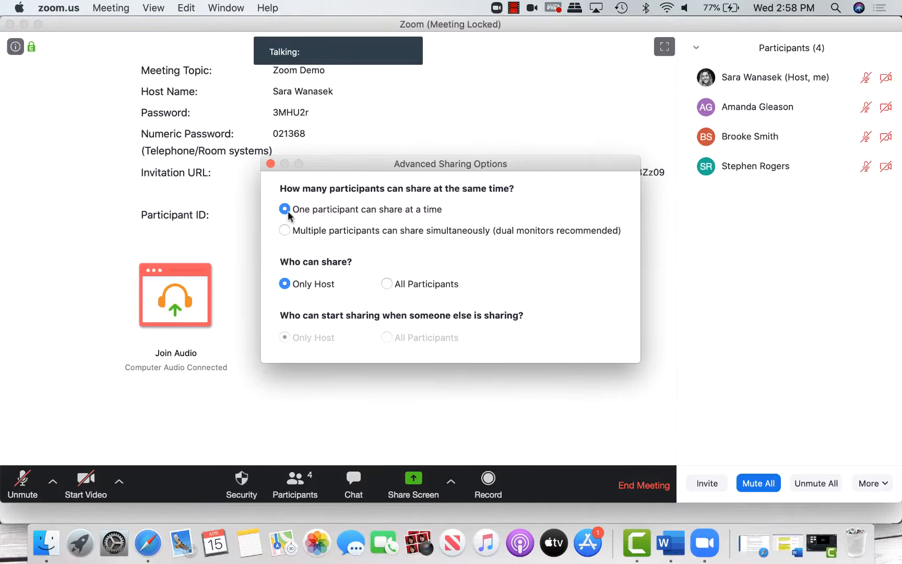
click(271, 164)
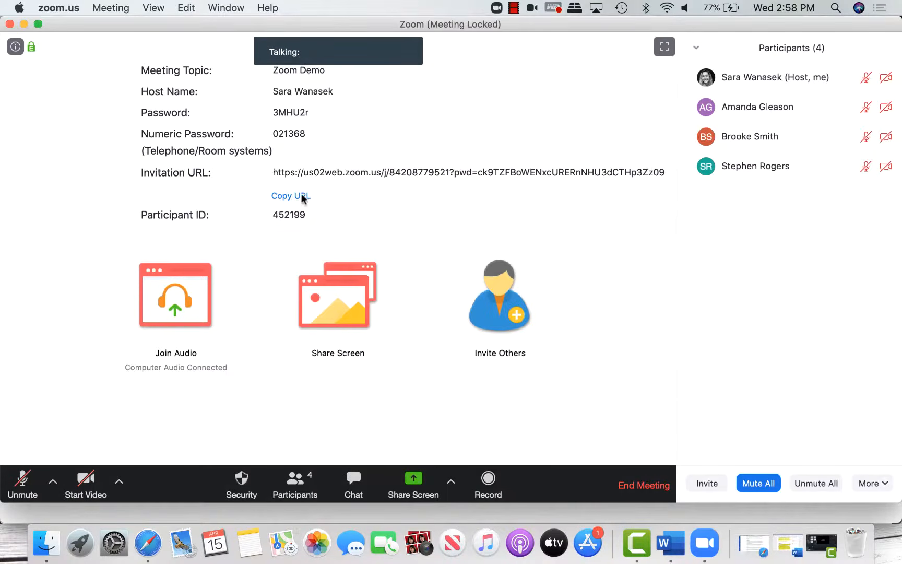
Examine the basic, advanced and file-based source options available for sharing the screen
click(428, 483)
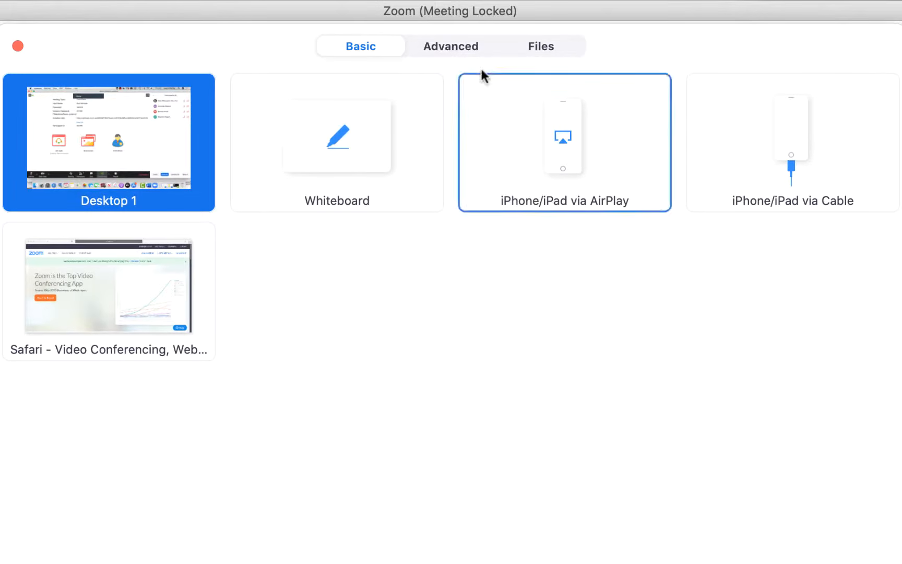
click(478, 50)
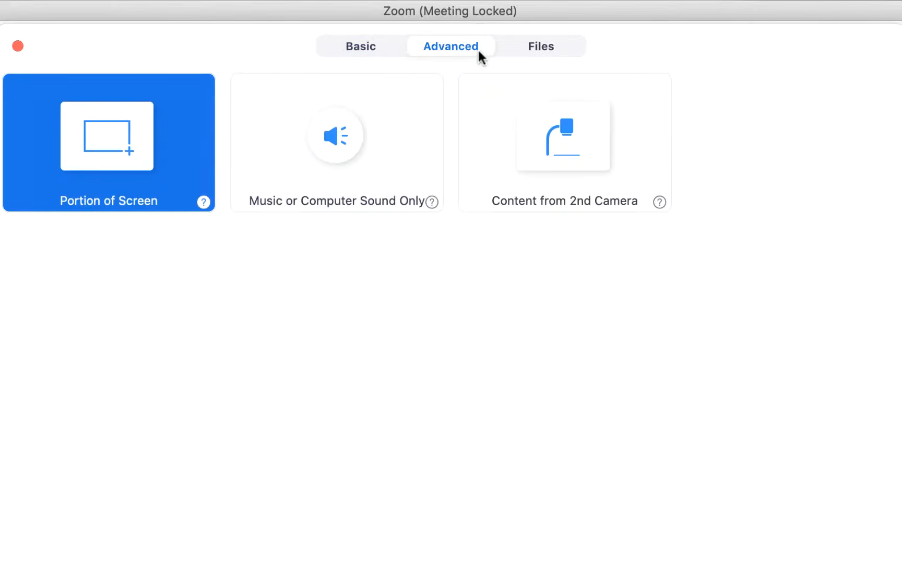
click(566, 51)
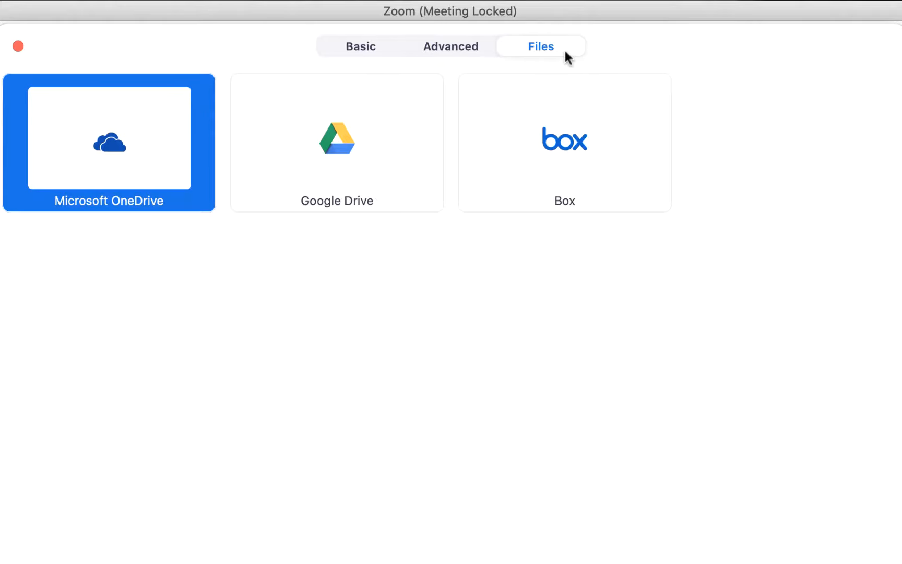
click(386, 47)
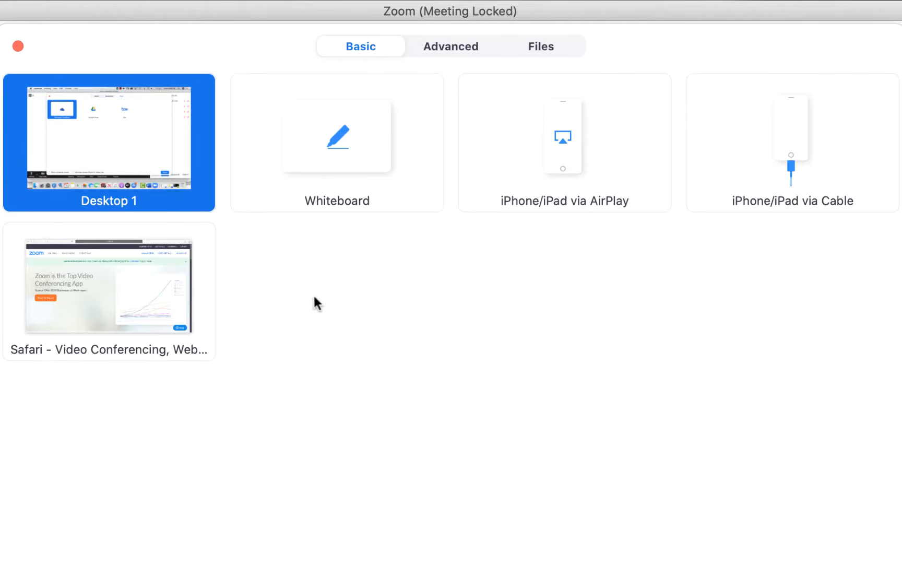
Share Desktop 1 with the meeting participants, without computer sound or video clip optimization
click(201, 301)
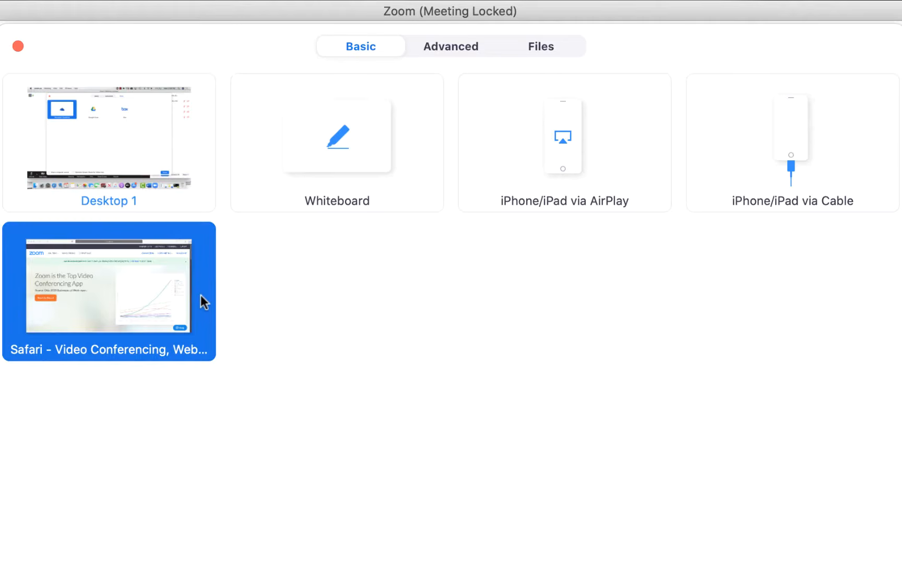
click(186, 194)
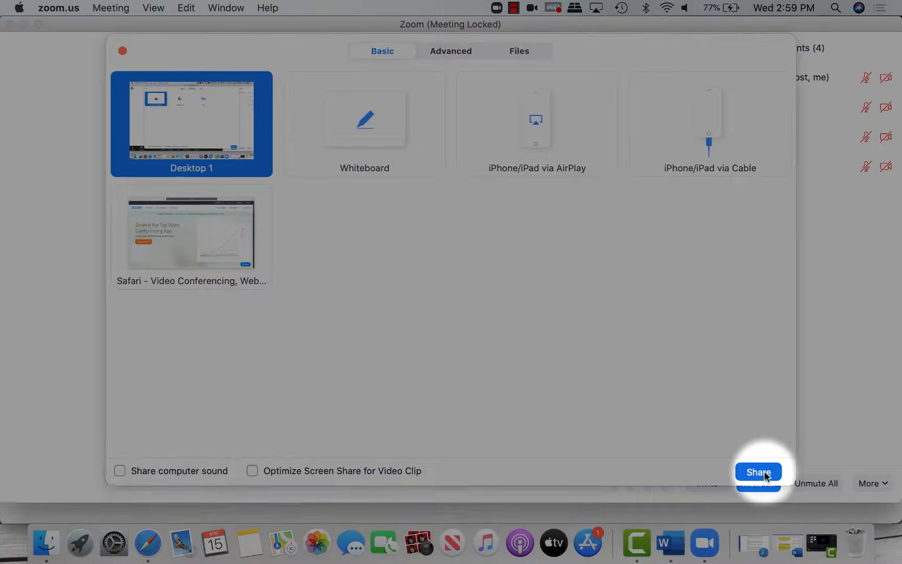
click(760, 471)
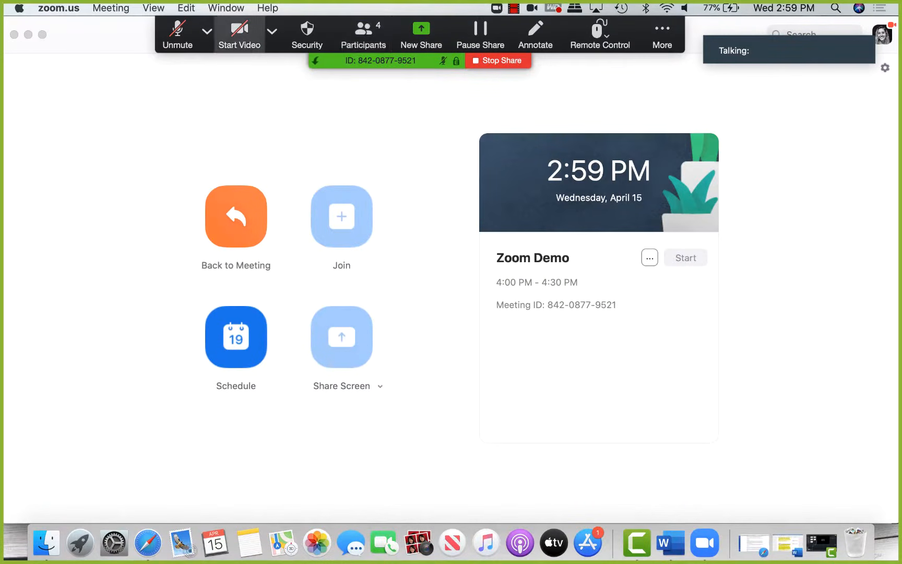
Annotate the shared desktop with a pink rectangle outline around the Join icon and a green check mark stamp beside Share Screen
click(556, 46)
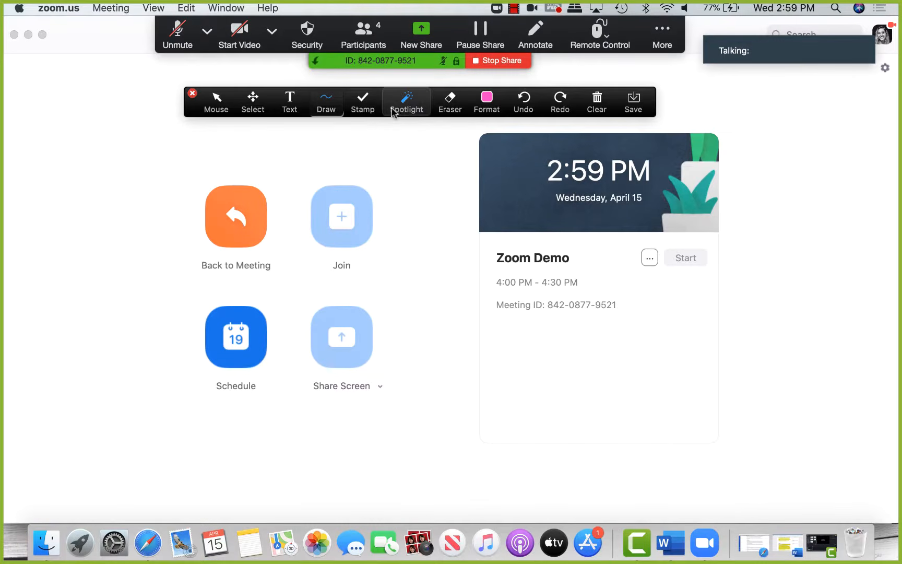
click(328, 103)
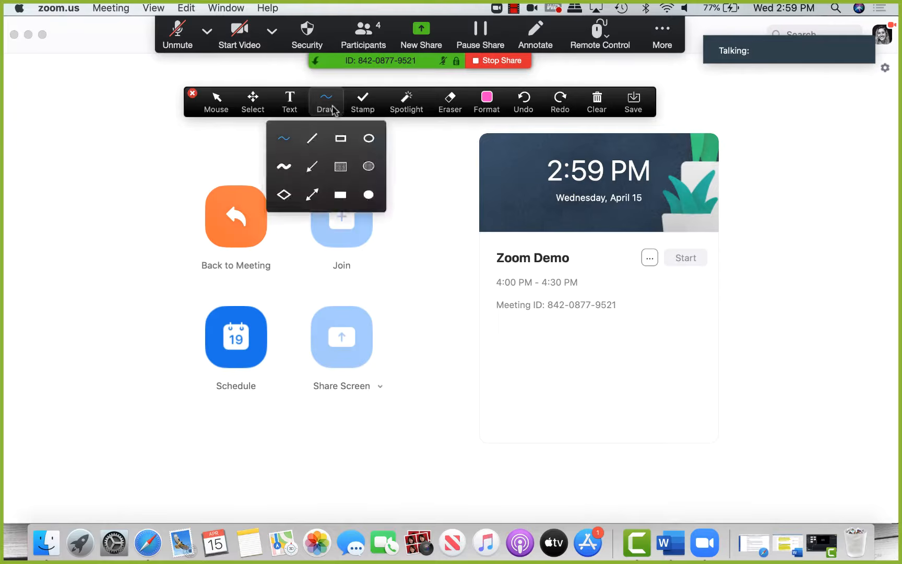
click(340, 138)
mouse_move(291, 165)
mouse_down()
mouse_move(382, 252)
mouse_move(388, 284)
mouse_up()
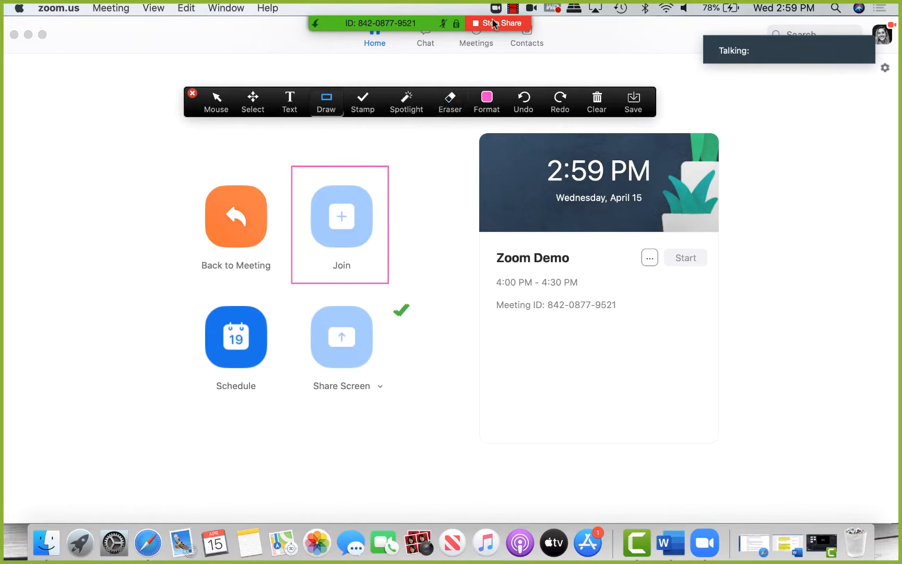
Start a new share with the Whiteboard as its source
mouse_move(493, 23)
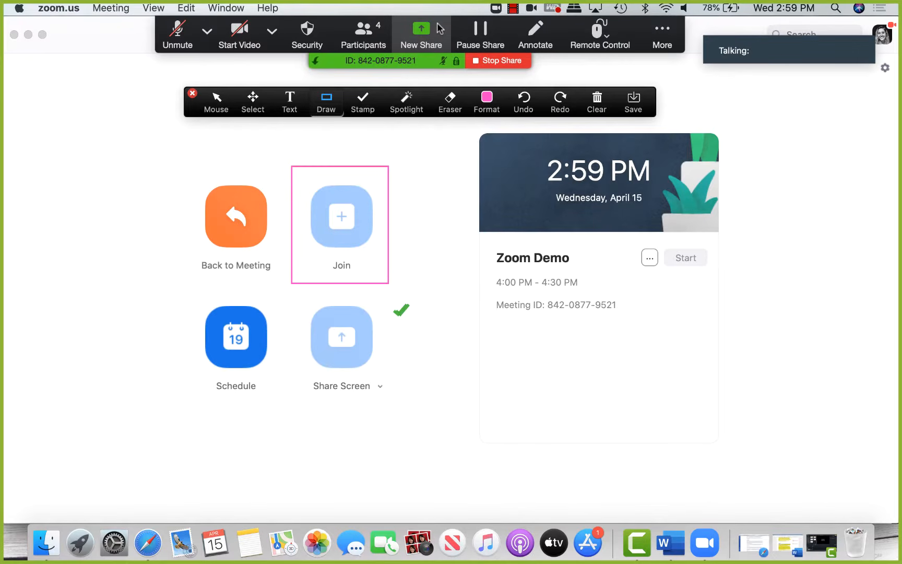
click(674, 31)
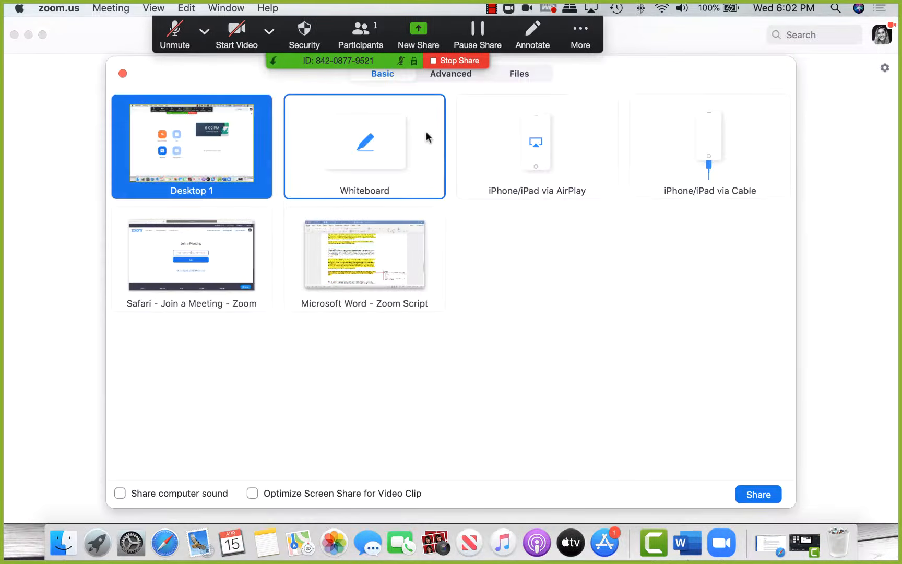
click(756, 493)
Pause and resume the whiteboard share, and end the screen sharing
click(474, 39)
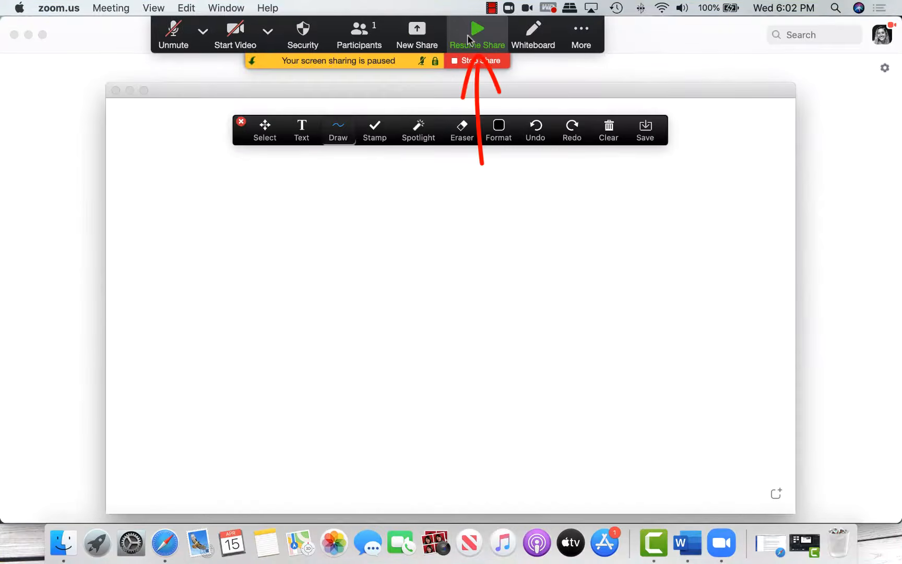
click(499, 42)
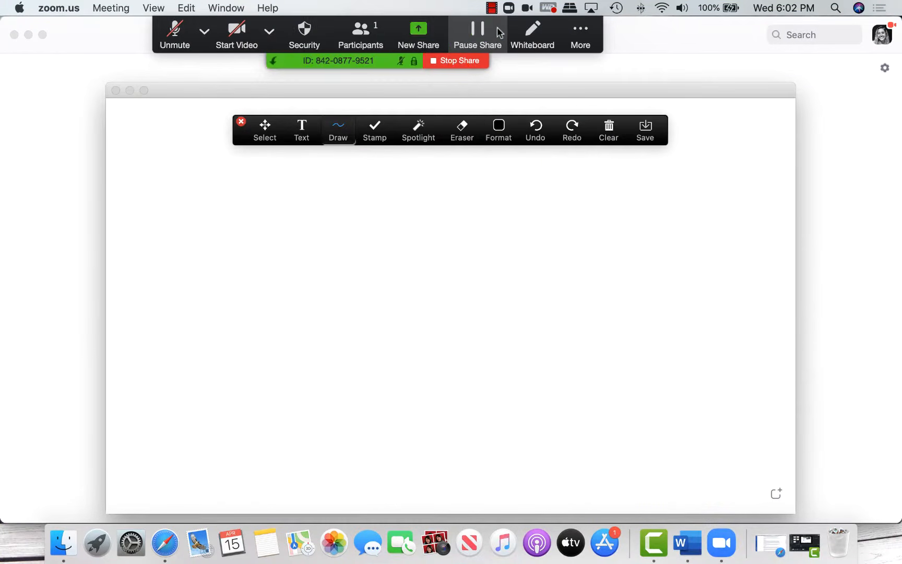
click(486, 61)
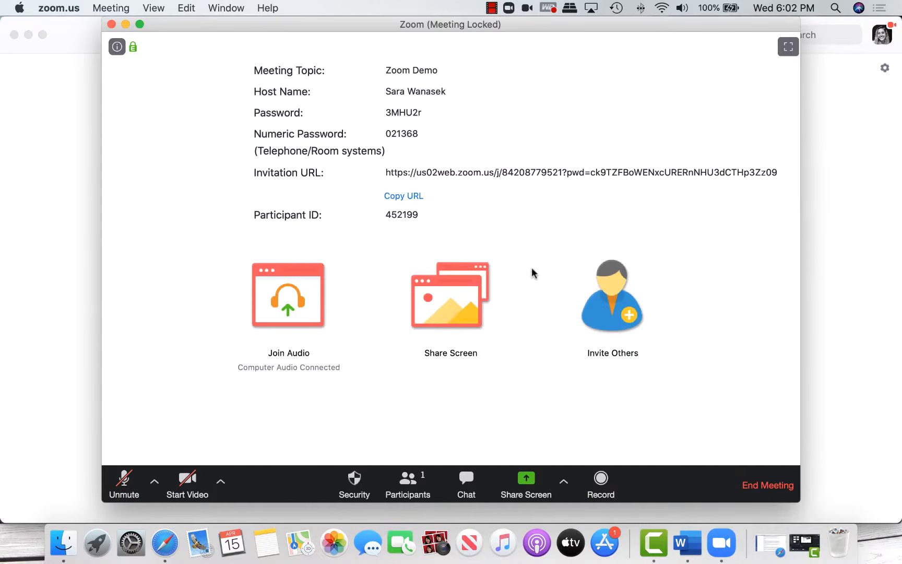